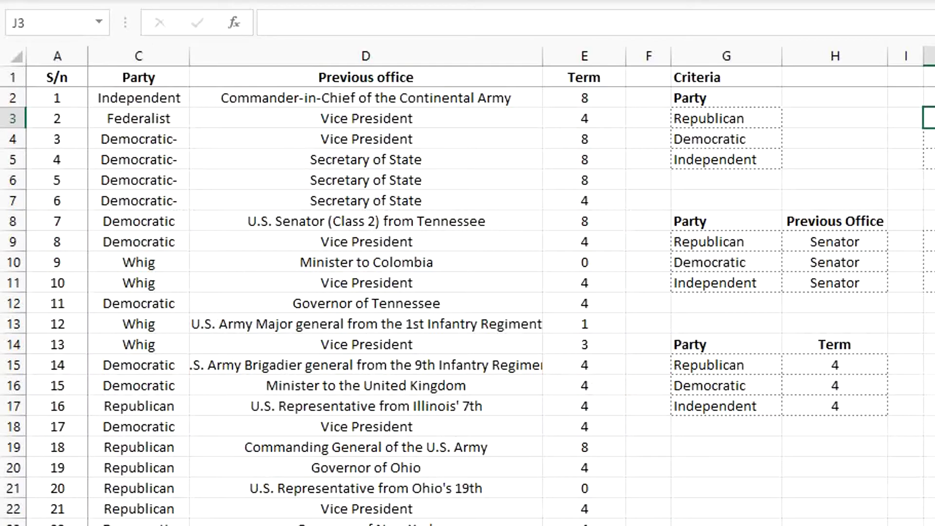
- Enter the formula =IF(G3="Republican","Yes","No") in cell J3
{"action": "type", "text": "="}
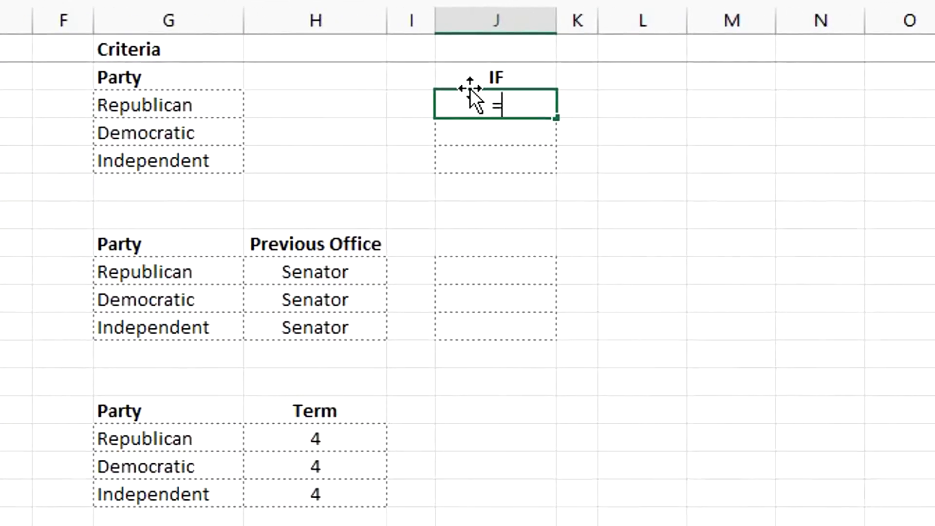
{"action": "type", "text": "IF("}
{"action": "left_click", "coordinate": [182, 105]}
{"action": "type", "text": "="}
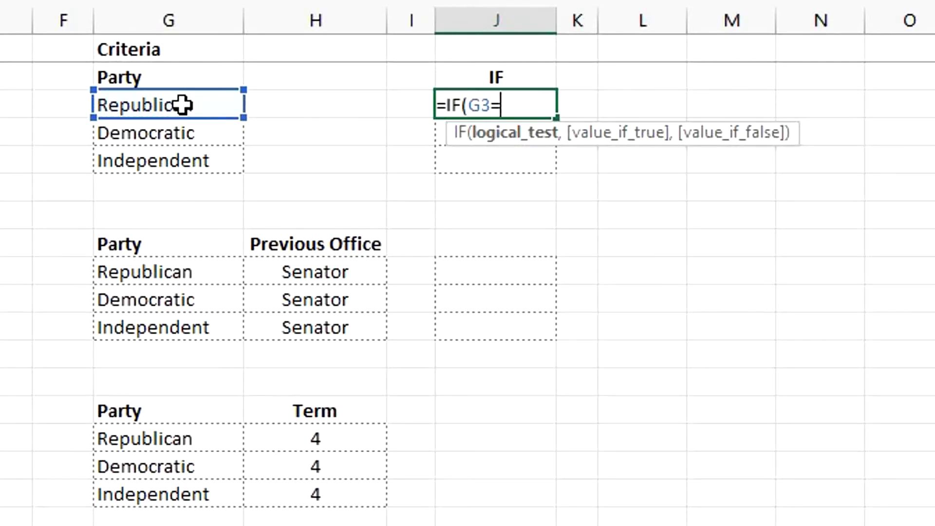
{"action": "type", "text": "\"Republican\""}
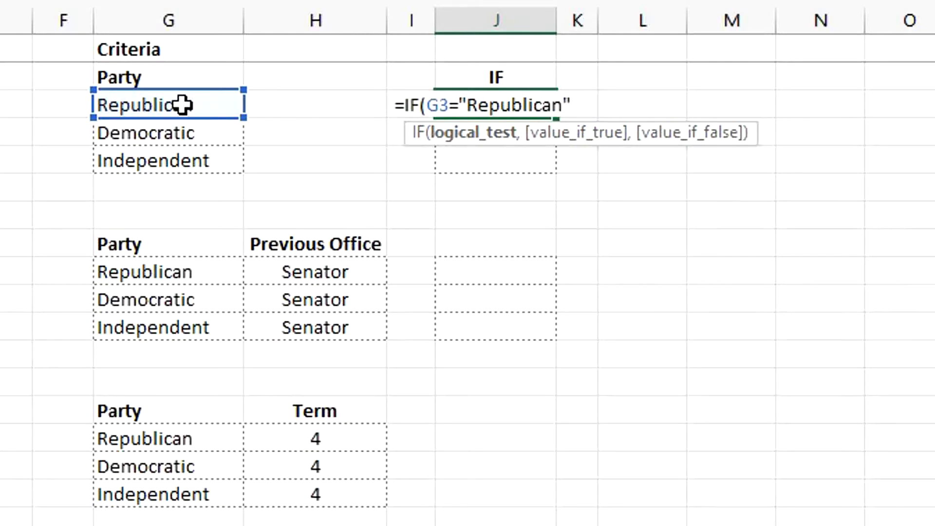
{"action": "type", "text": ",\"Yes\""}
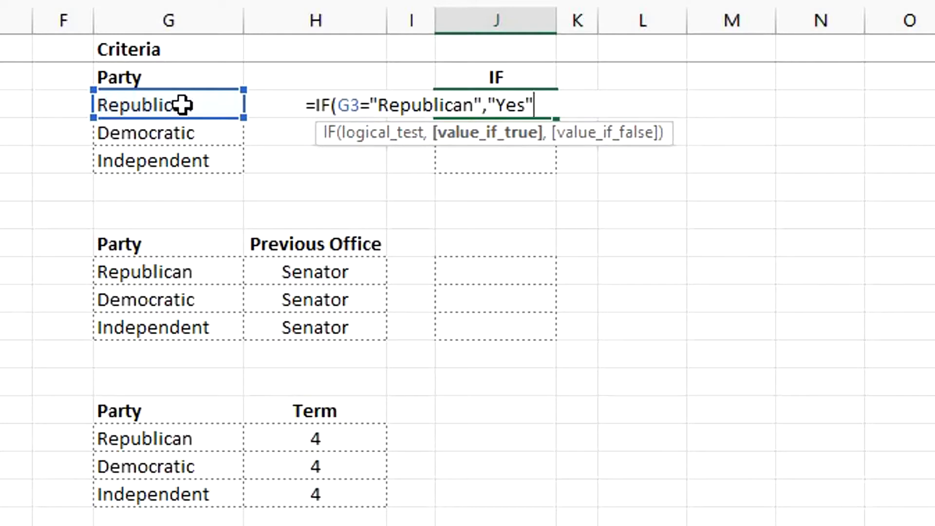
{"action": "type", "text": ","}
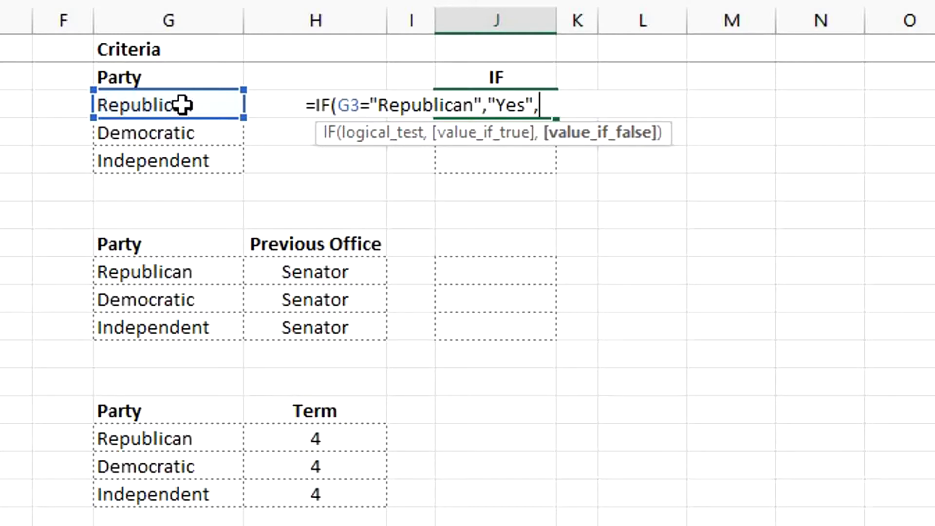
{"action": "type", "text": "\"No\")"}
{"action": "key", "text": "Return"}
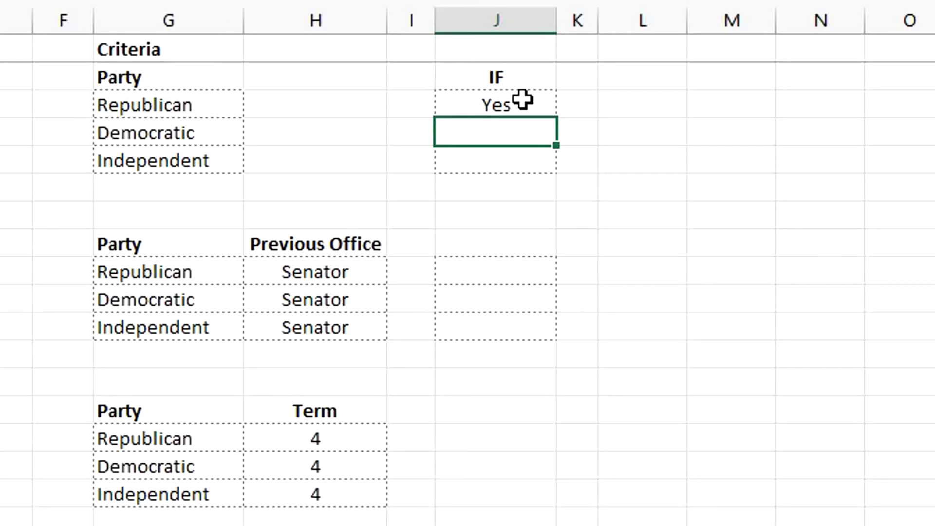
- Copy the IF formula from J3 down through J5 and check the copied formula in J4
{"action": "left_click", "coordinate": [499, 105]}
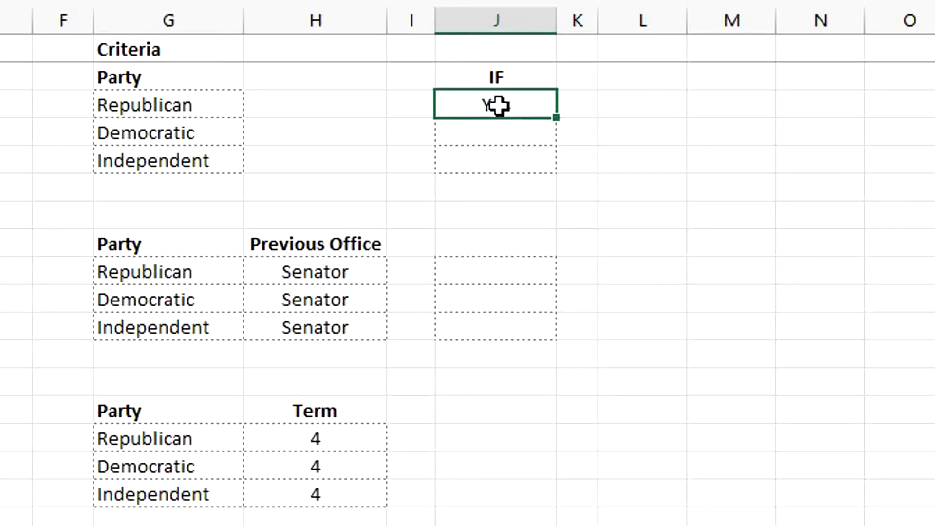
{"action": "double_click", "coordinate": [561, 116]}
{"action": "left_click", "coordinate": [506, 132]}
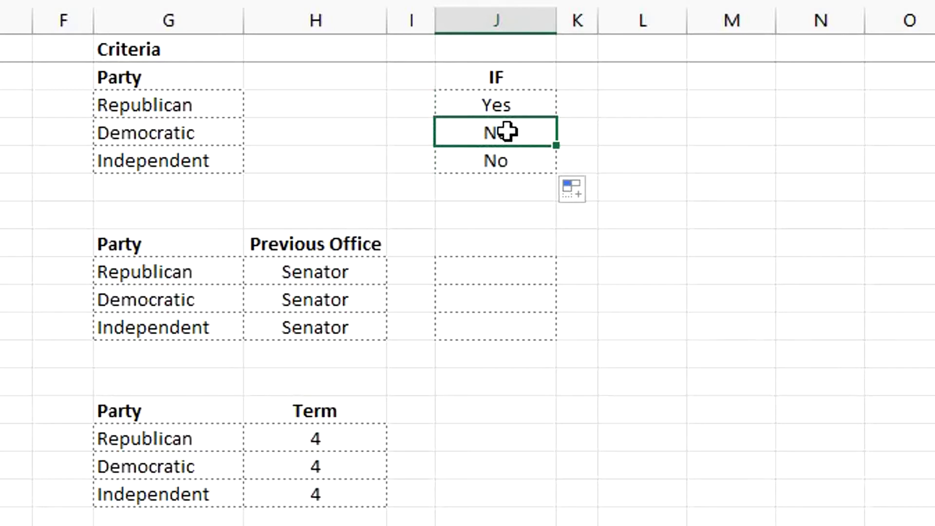
{"action": "double_click", "coordinate": [506, 131]}
{"action": "key", "text": "Escape"}
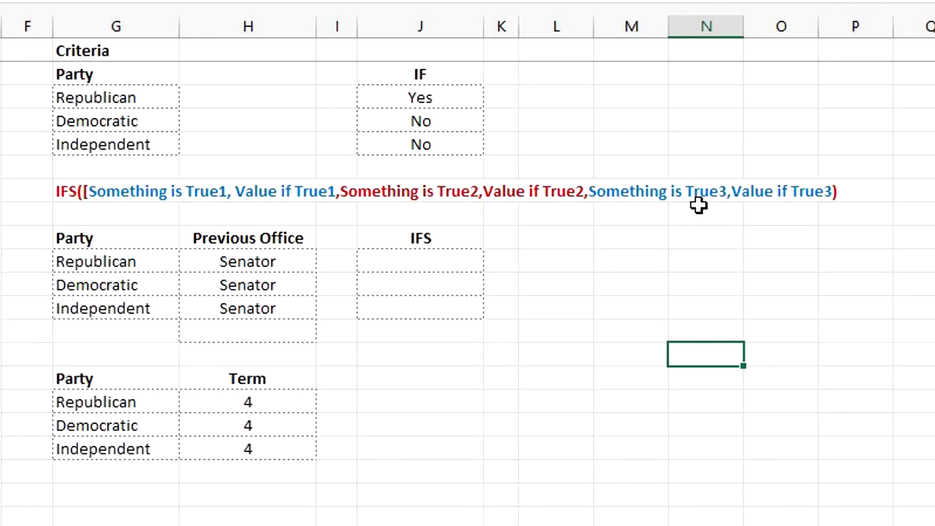
- Enter the formula =IFS(G10="Republican","Good",H10="Senator","Great") in cell J10 under the IFS heading
{"action": "left_click", "coordinate": [460, 251]}
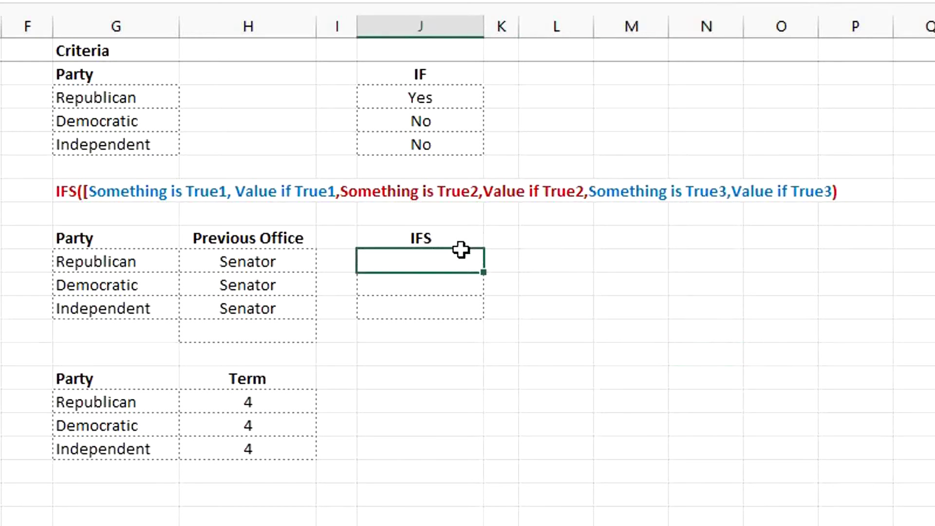
{"action": "type", "text": "=IFS("}
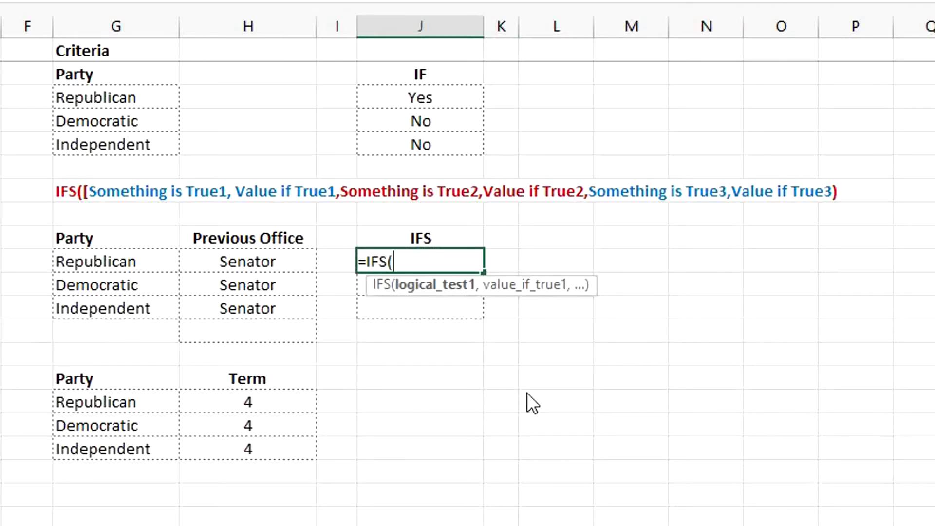
{"action": "left_click", "coordinate": [115, 261]}
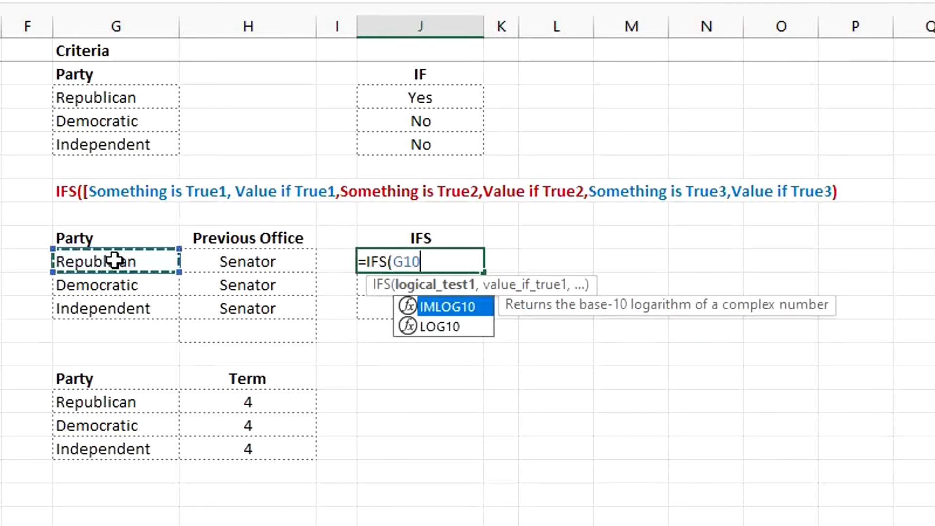
{"action": "type", "text": "=\"Republican\",\""}
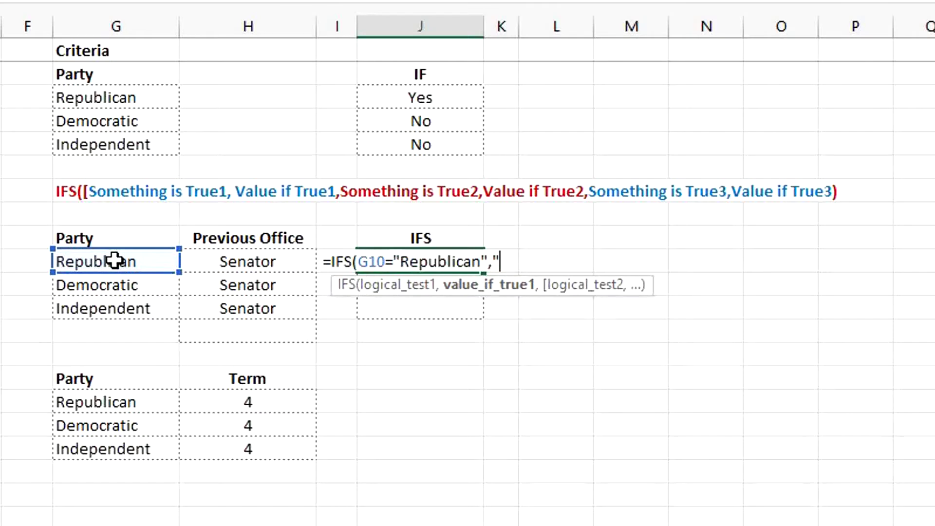
{"action": "type", "text": "Good\","}
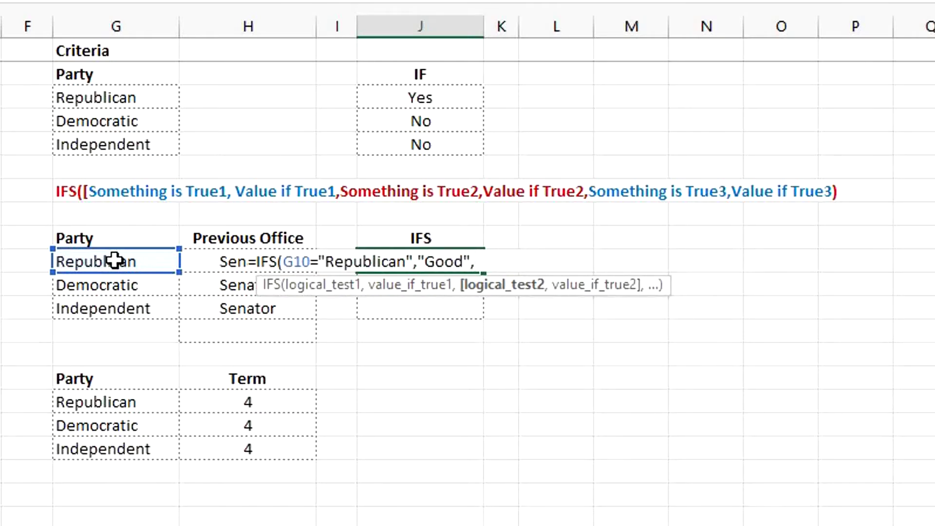
{"action": "left_click", "coordinate": [233, 262]}
{"action": "type", "text": "=\""}
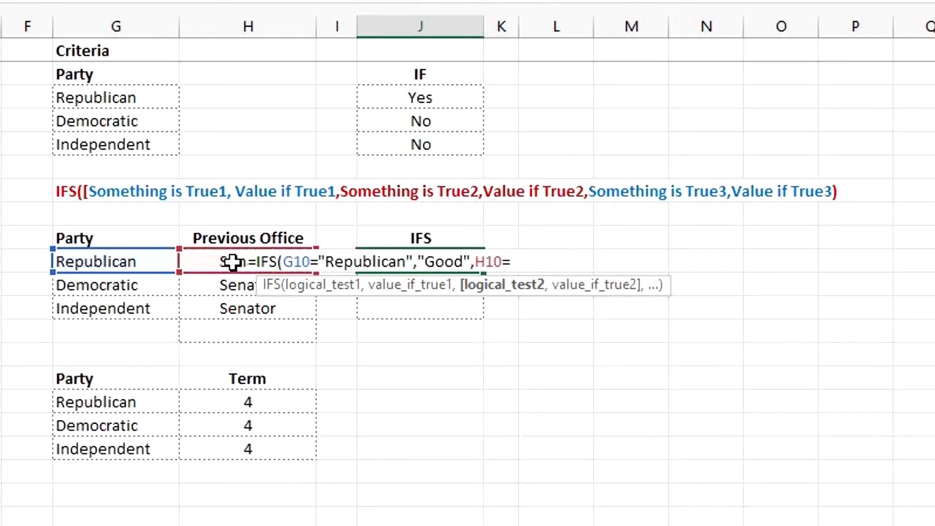
{"action": "type", "text": "Senator\",\"Great\")"}
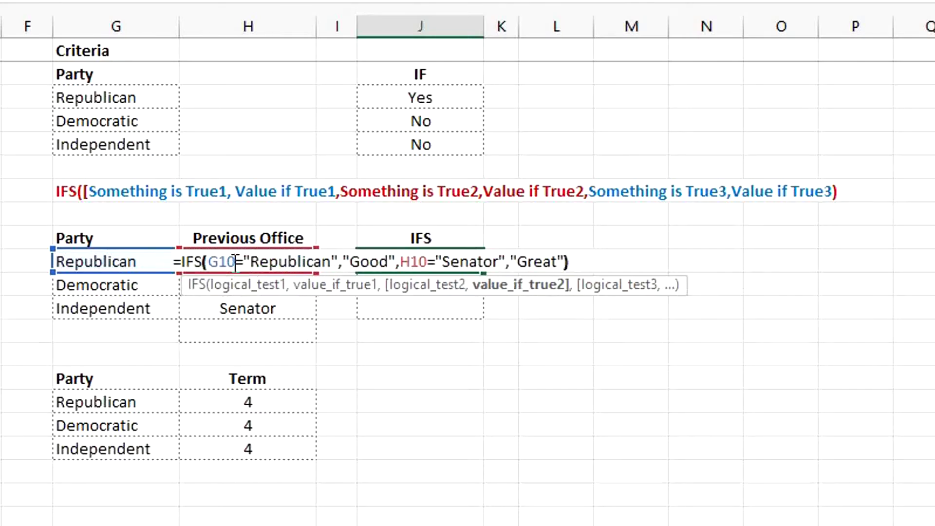
{"action": "key", "text": "Return"}
- Copy the IFS formula from J10 down through J12 and check the copied formula in J11
{"action": "left_click", "coordinate": [395, 261]}
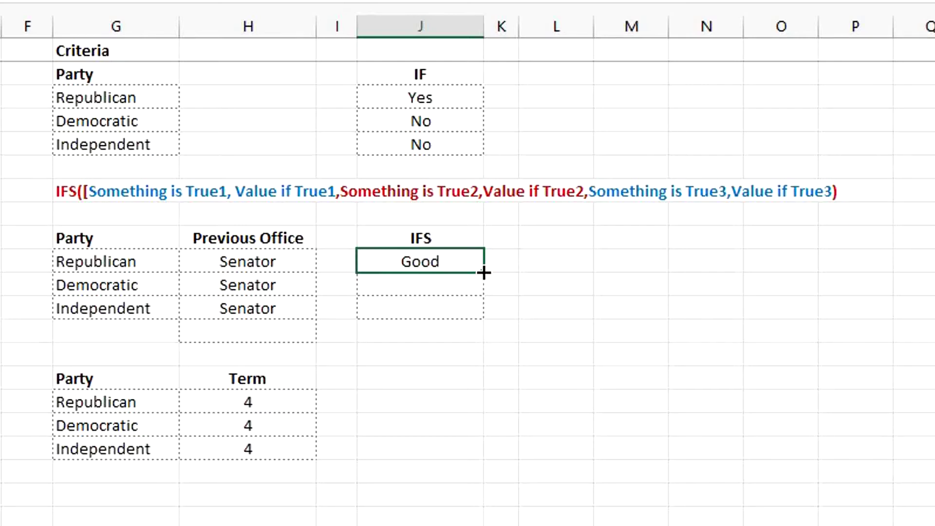
{"action": "left_click_drag", "start_coordinate": [483, 273], "coordinate": [484, 319]}
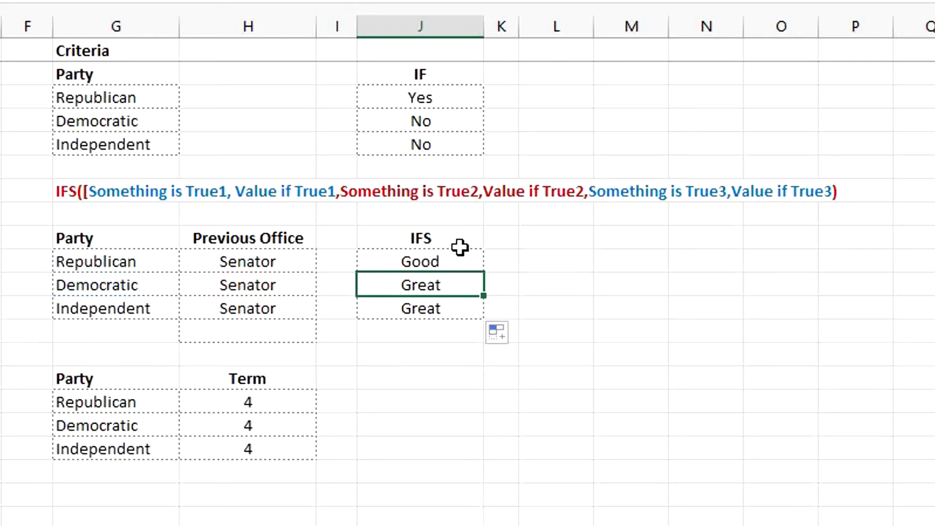
{"action": "key", "text": "F2"}
{"action": "key", "text": "Escape"}
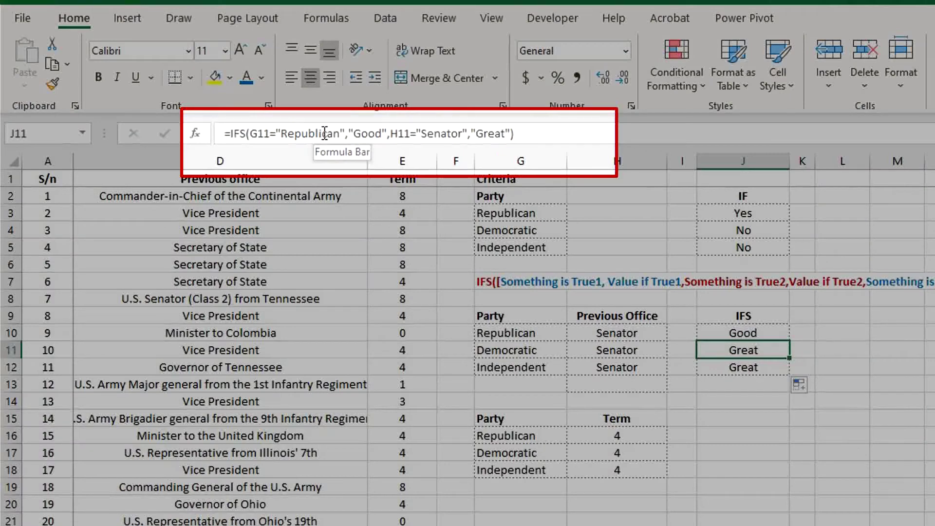
- Evaluate the tests G11="Republican" and H11="Senator" separately inside J11's formula, and discard the edit
{"action": "left_click_drag", "start_coordinate": [346, 133], "coordinate": [306, 130]}
{"action": "left_click_drag", "start_coordinate": [289, 168], "coordinate": [219, 169]}
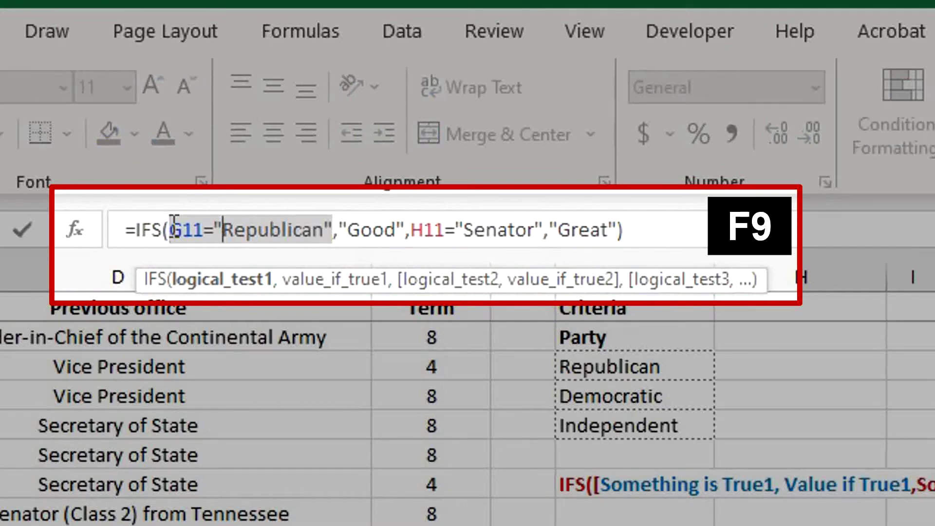
{"action": "key", "text": "F9"}
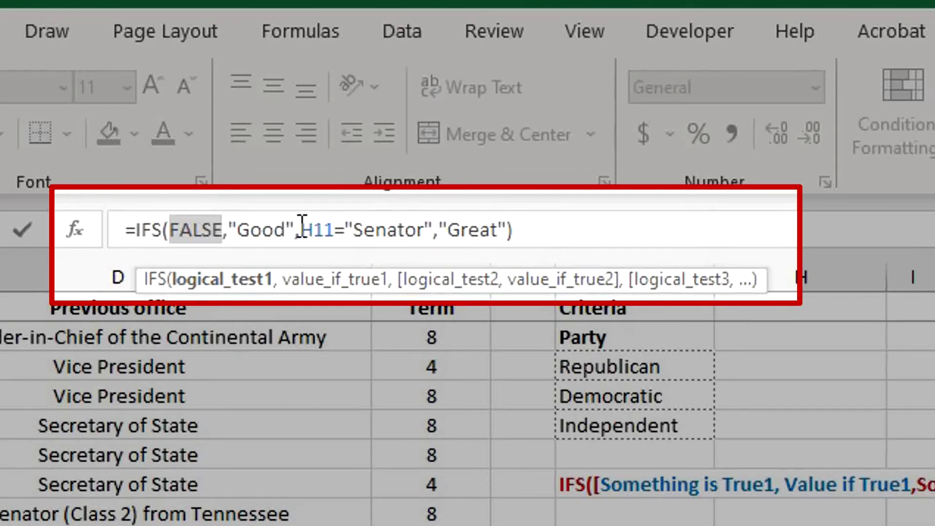
{"action": "left_click_drag", "start_coordinate": [301, 229], "coordinate": [435, 242]}
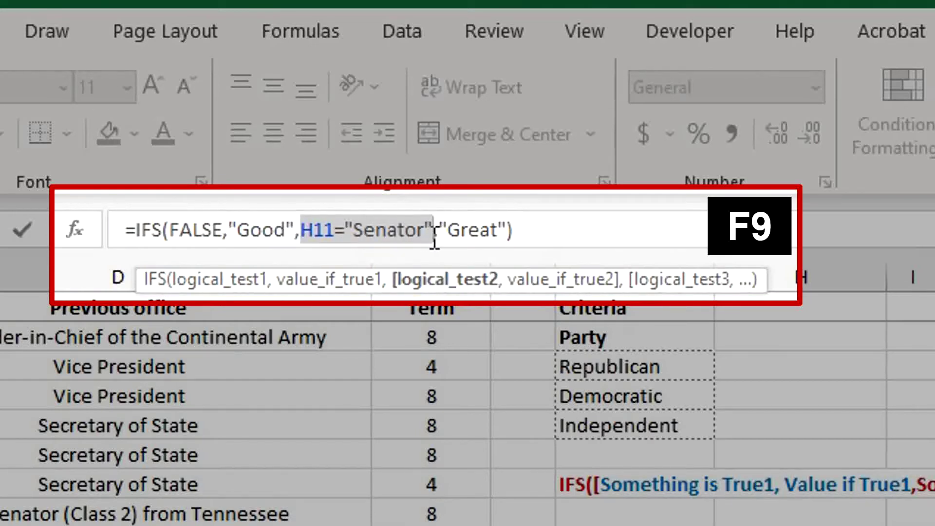
{"action": "key", "text": "F9"}
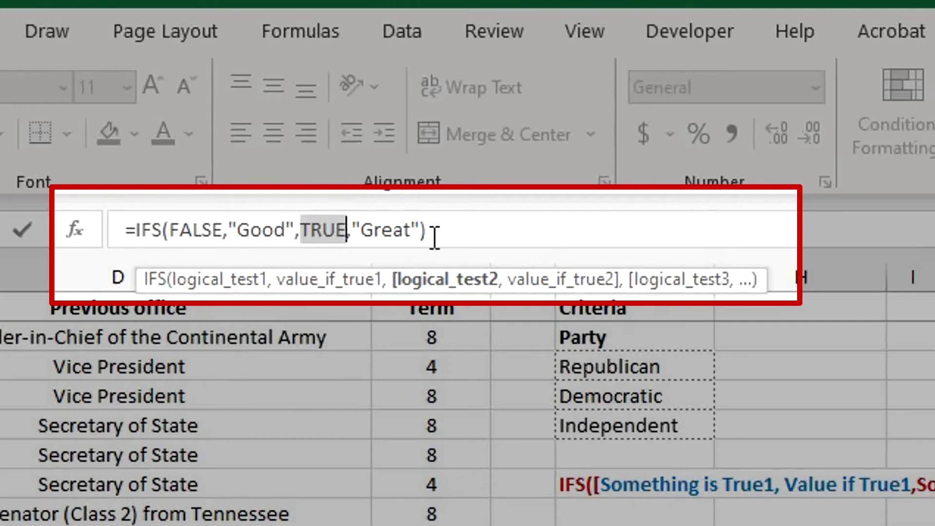
{"action": "key", "text": "Escape"}
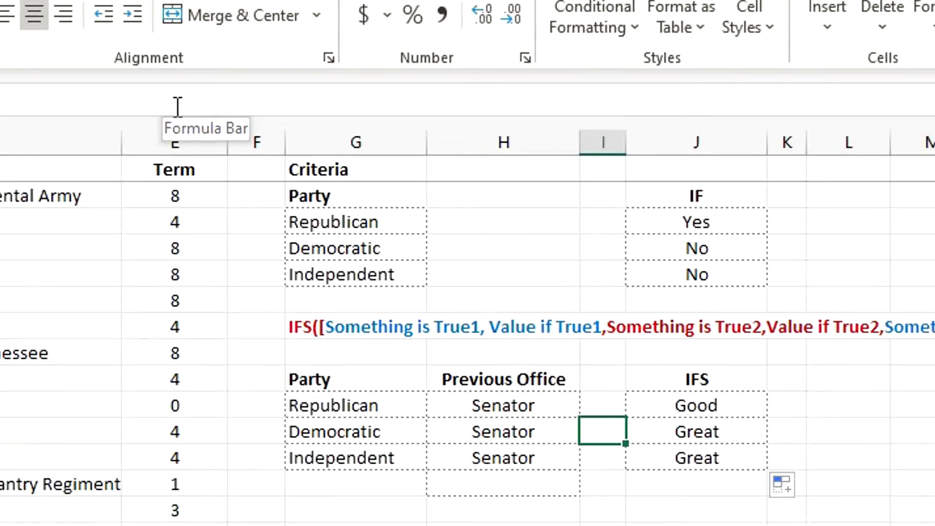
- Change the previous office in H10 to Vice President and copy it down through H12
{"action": "key", "text": "Left"}
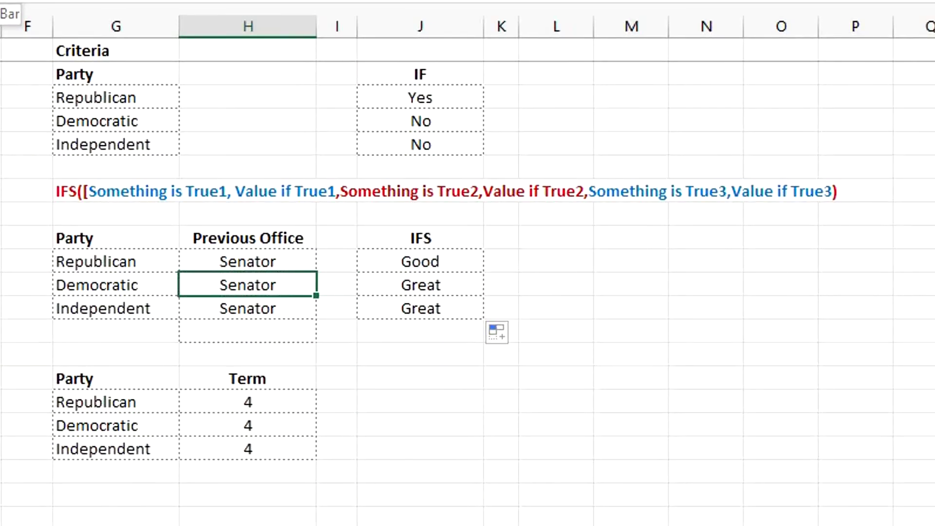
{"action": "left_click", "coordinate": [247, 261]}
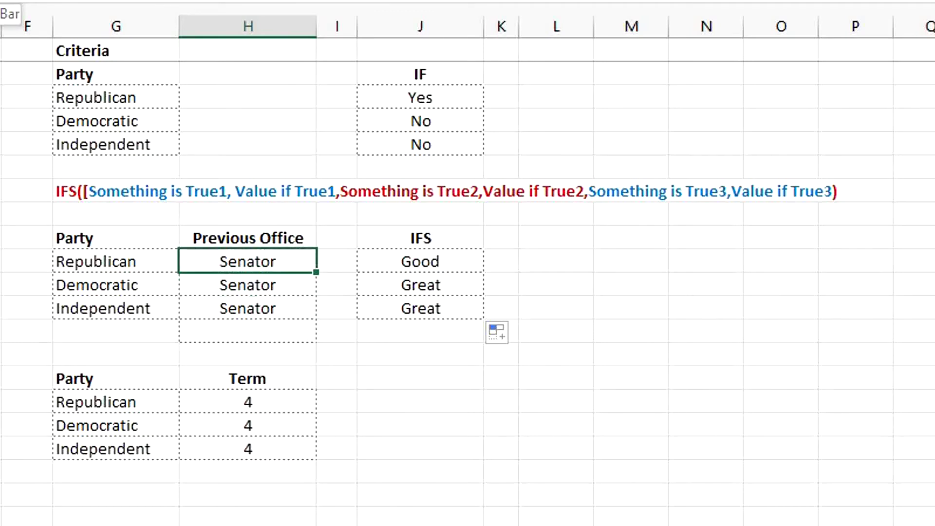
{"action": "type", "text": "Vice President"}
{"action": "key", "text": "Return"}
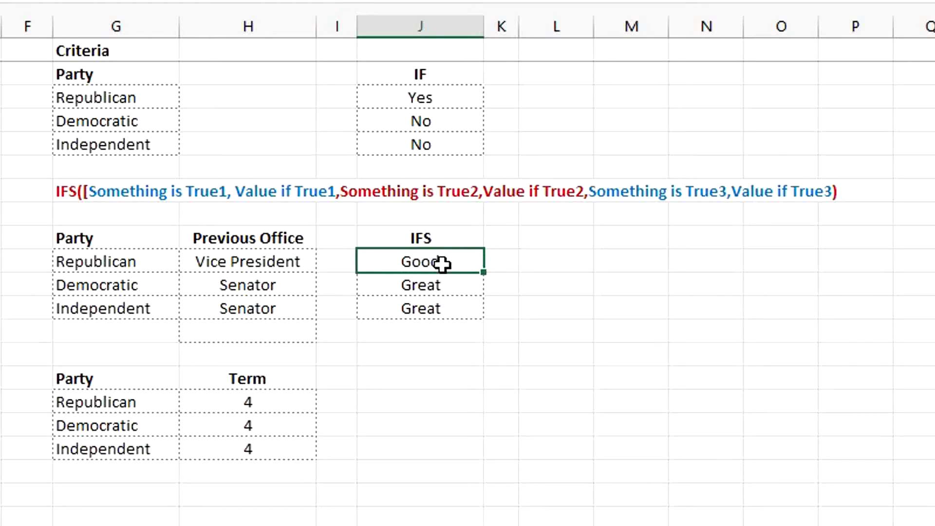
{"action": "left_click", "coordinate": [304, 268]}
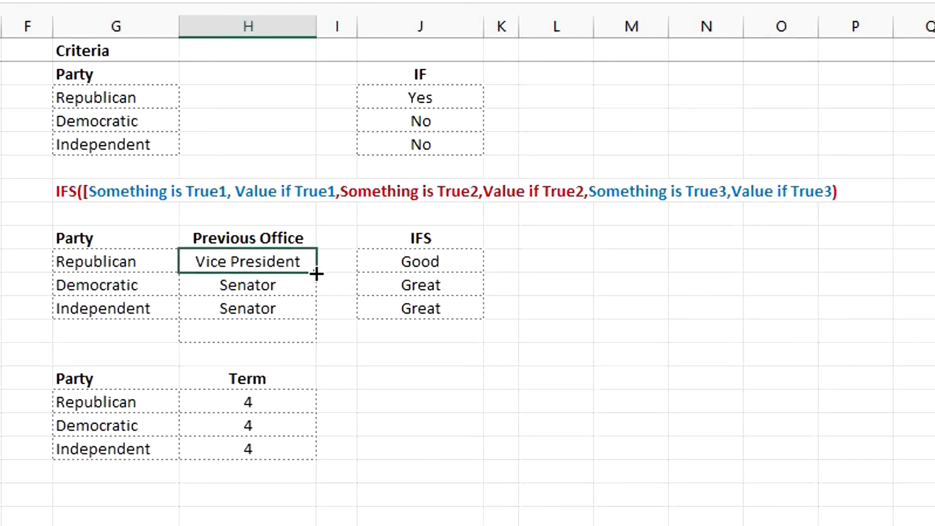
{"action": "left_click_drag", "start_coordinate": [317, 274], "coordinate": [317, 316]}
- Extend the IFS formula in J11 with a final TRUE condition that returns "Not Available"
{"action": "left_click", "coordinate": [453, 289]}
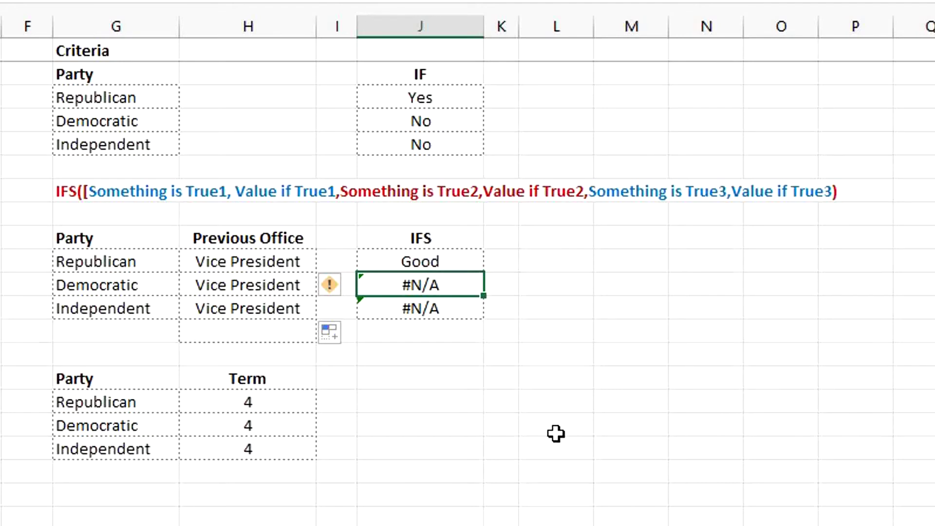
{"action": "key", "text": "F2"}
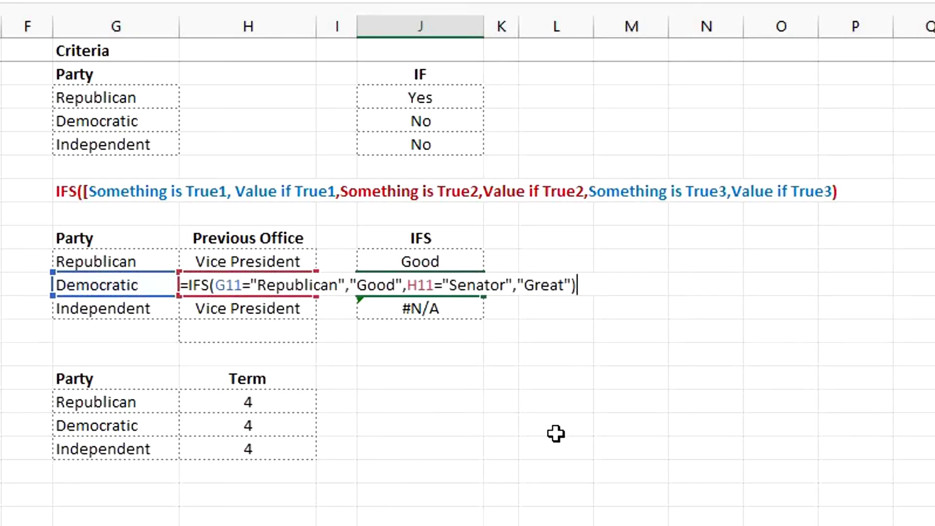
{"action": "key", "text": "BackSpace"}
{"action": "type", "text": ","}
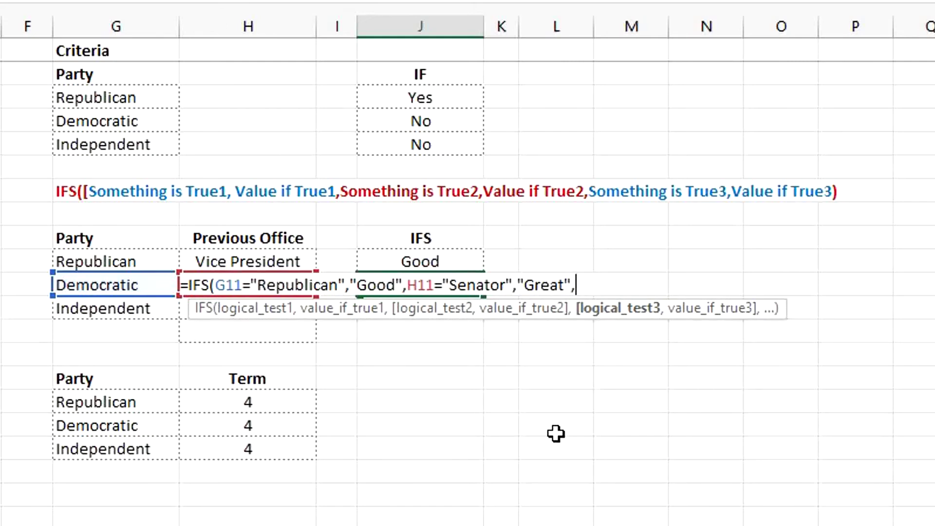
{"action": "type", "text": "TRUE,\"Not Available\""}
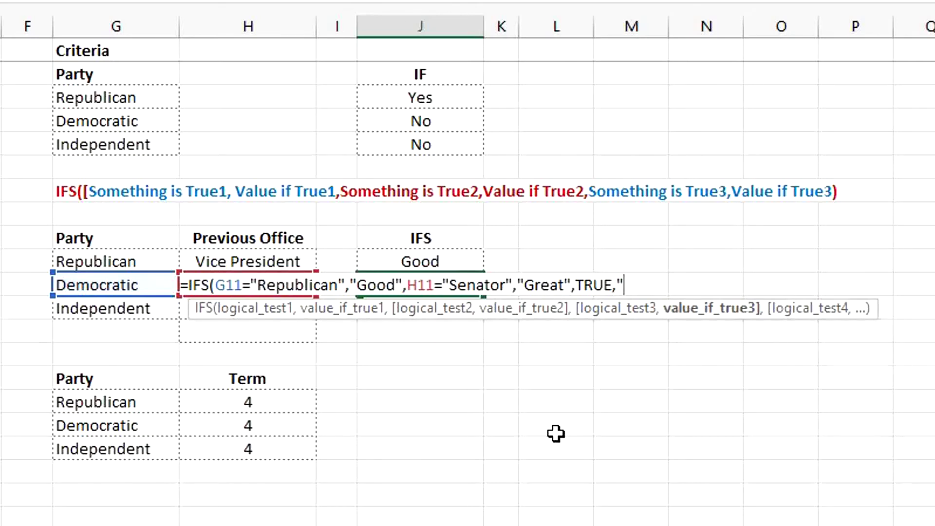
{"action": "type", "text": ")"}
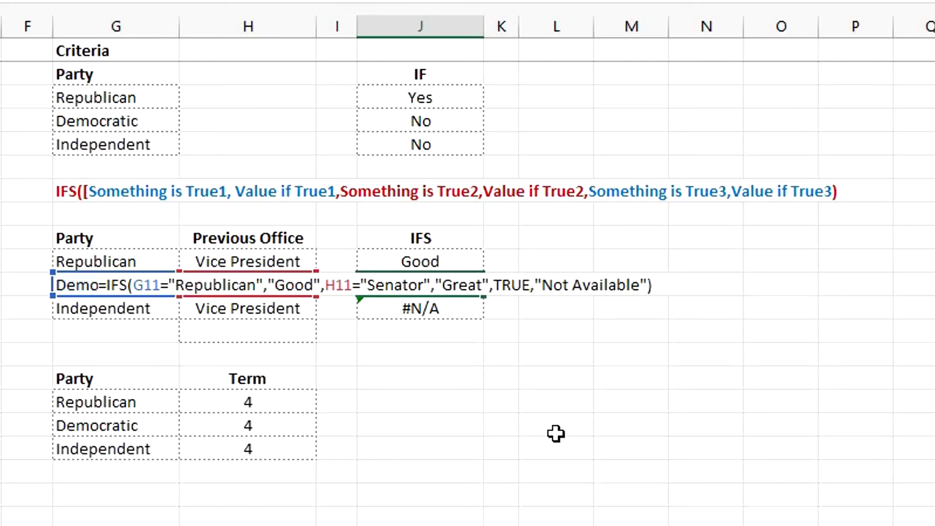
{"action": "key", "text": "Return"}
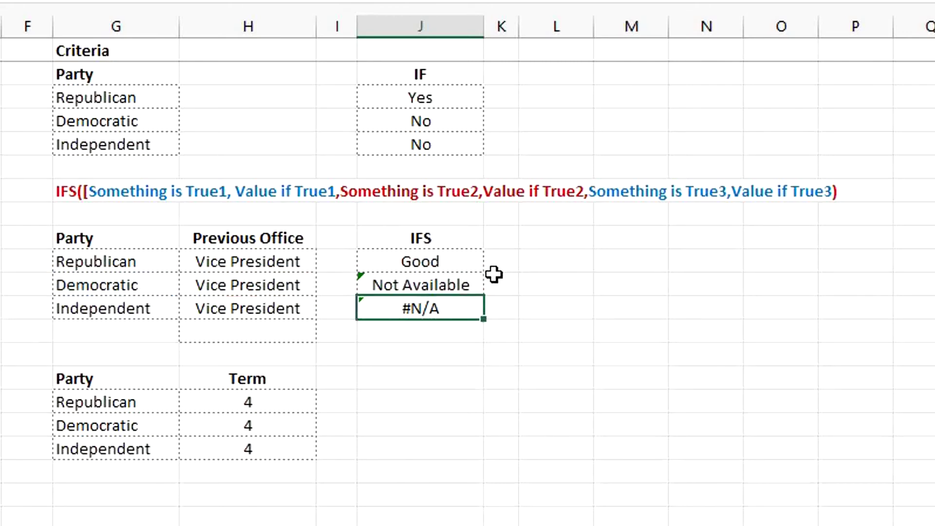
- Copy the extended IFS formula from J11 down to J12 for the Independent row
{"action": "left_click", "coordinate": [470, 284]}
{"action": "left_click_drag", "start_coordinate": [484, 296], "coordinate": [484, 318]}
{"action": "left_click", "coordinate": [504, 289]}
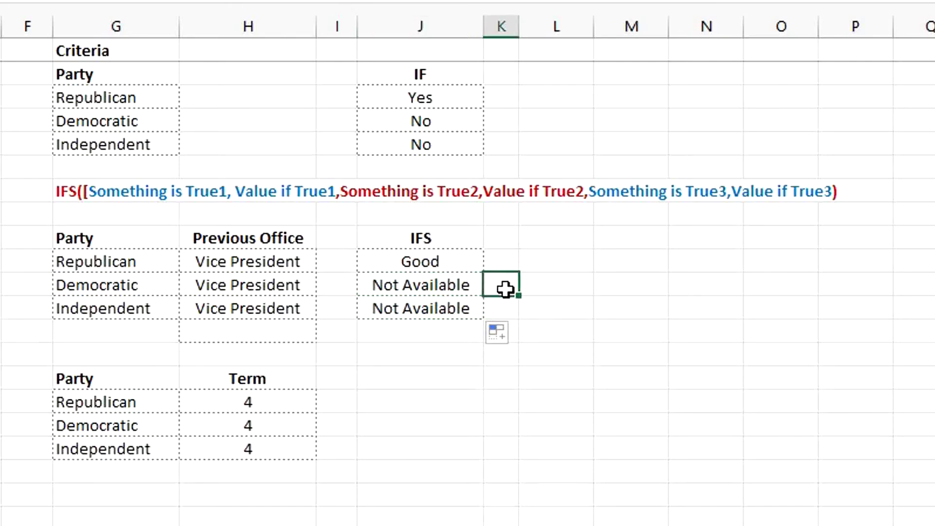
- Start an IFS formula in J16 whose first test, G16="Democratic", returns a thumbs-up emoji in quotation marks
{"action": "left_click", "coordinate": [420, 400]}
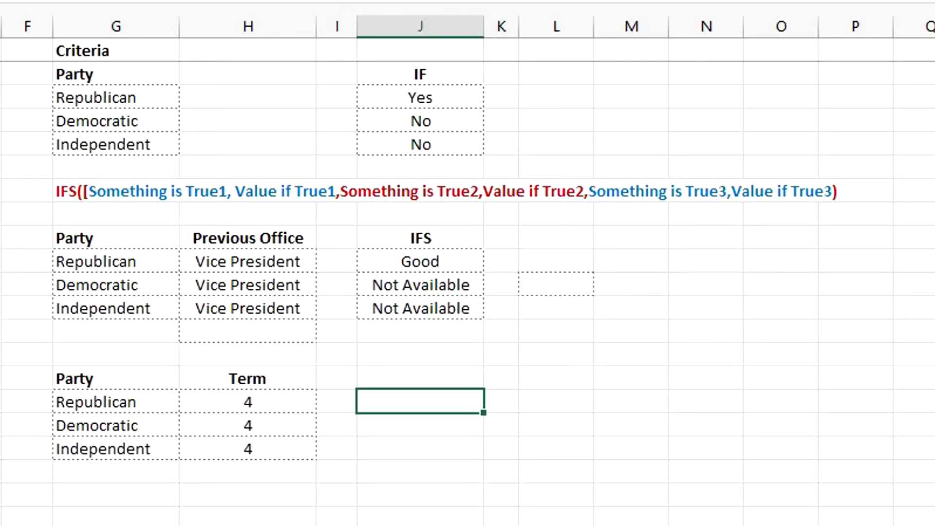
{"action": "type", "text": "=IFS("}
{"action": "left_click", "coordinate": [124, 398]}
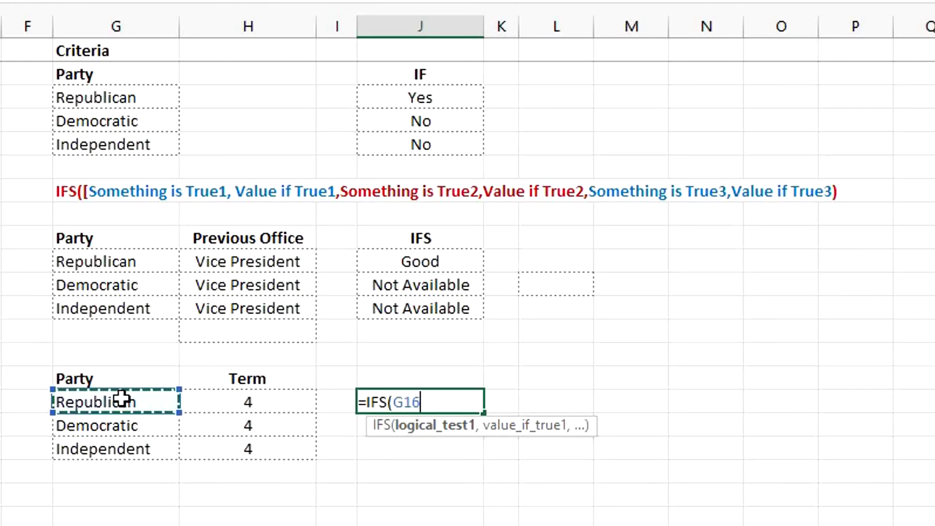
{"action": "type", "text": "="}
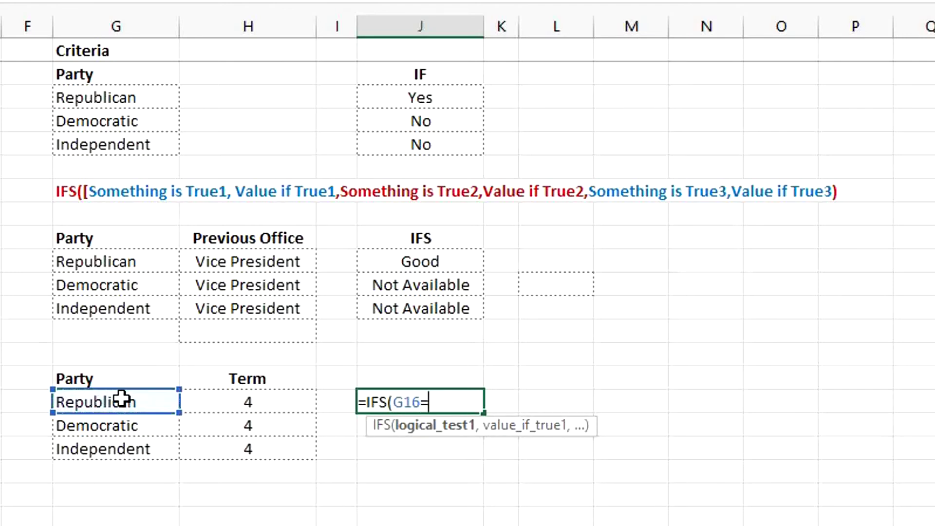
{"action": "type", "text": "\"Democratic\","}
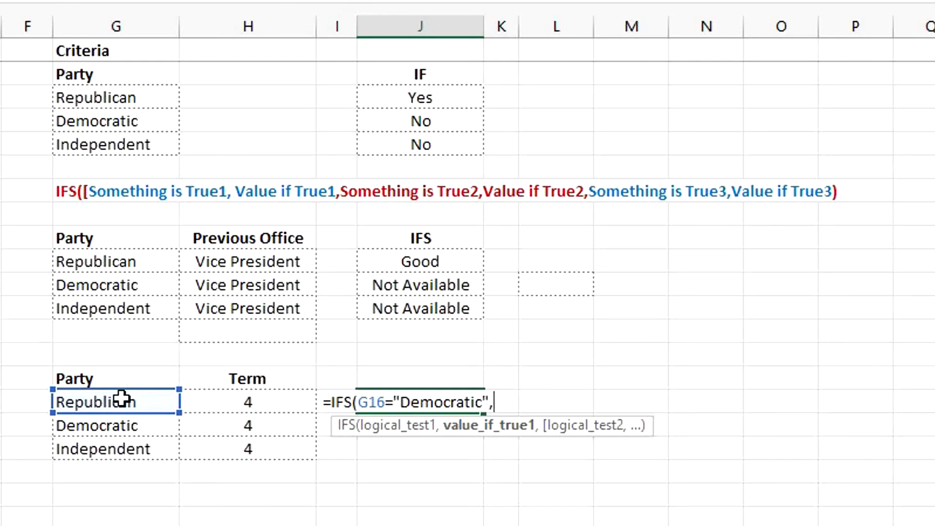
{"action": "key", "text": "super+period"}
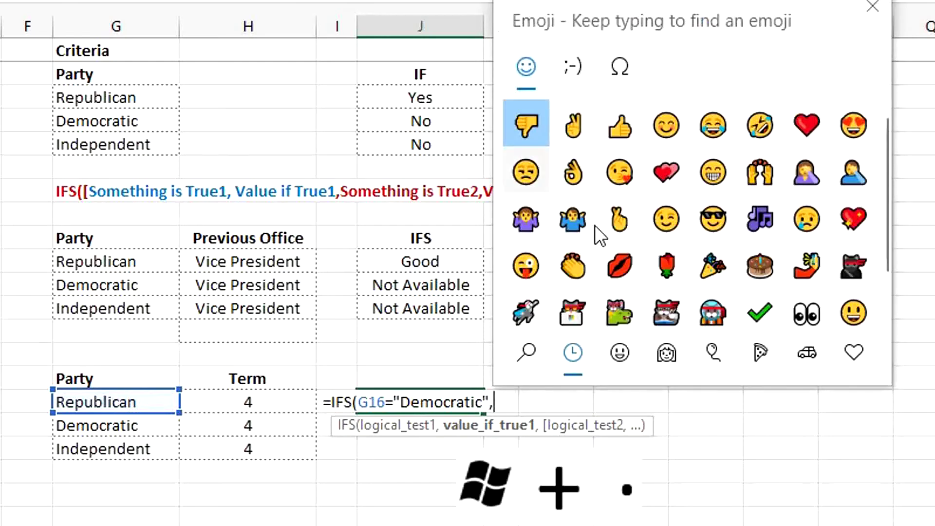
{"action": "left_click", "coordinate": [623, 130]}
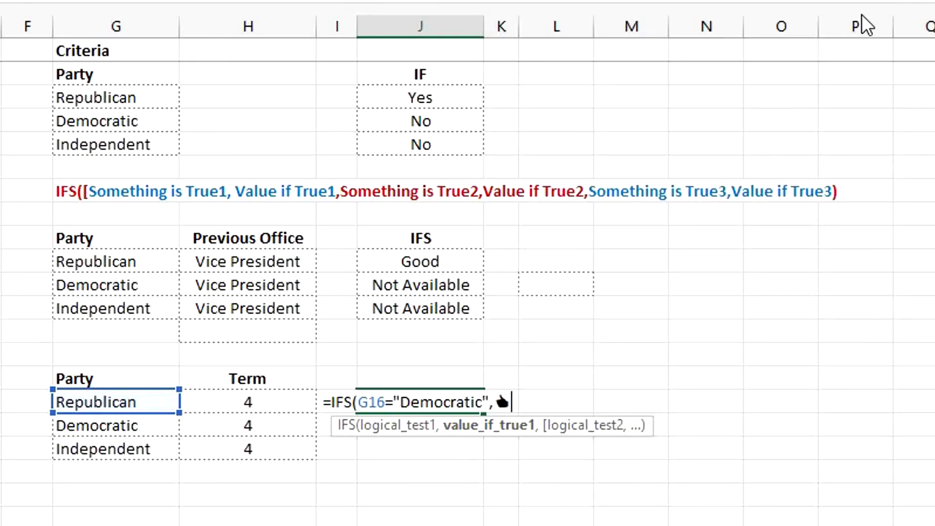
{"action": "type", "text": "\""}
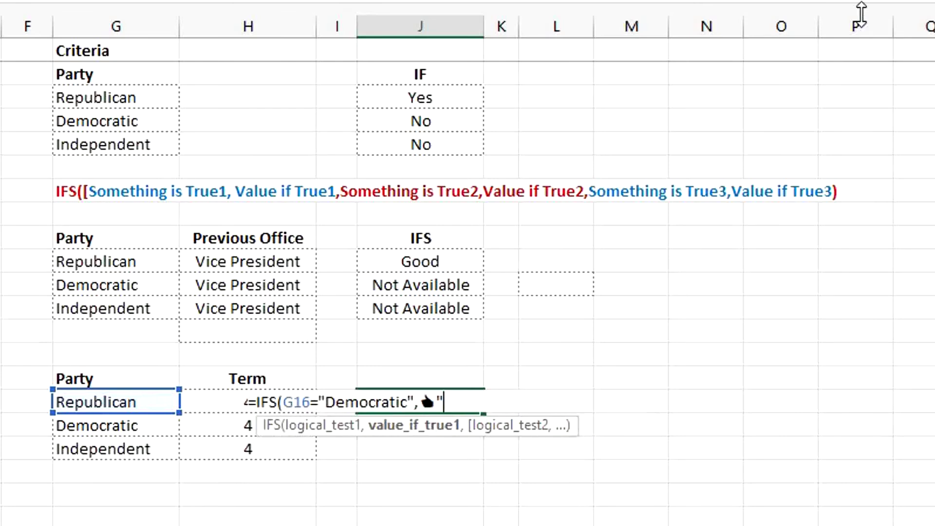
{"action": "left_click", "coordinate": [452, 406]}
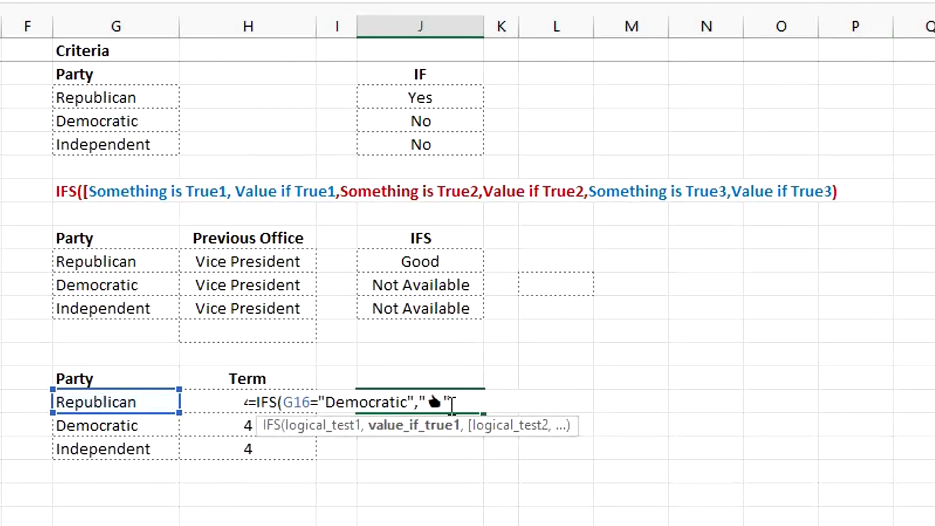
{"action": "type", "text": ","}
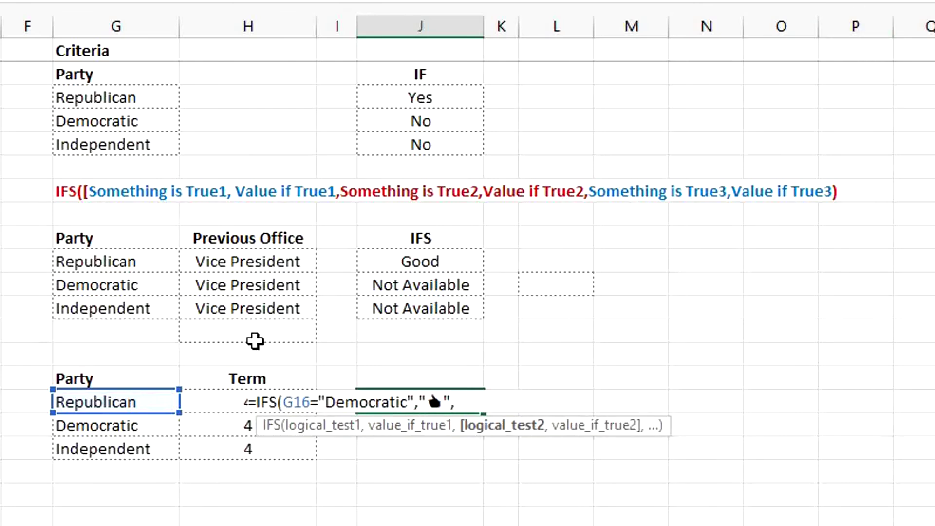
- Add a second condition to J16's IFS formula, H16>4, that returns a victory-hand emoji in quotation marks
{"action": "left_click", "coordinate": [223, 402]}
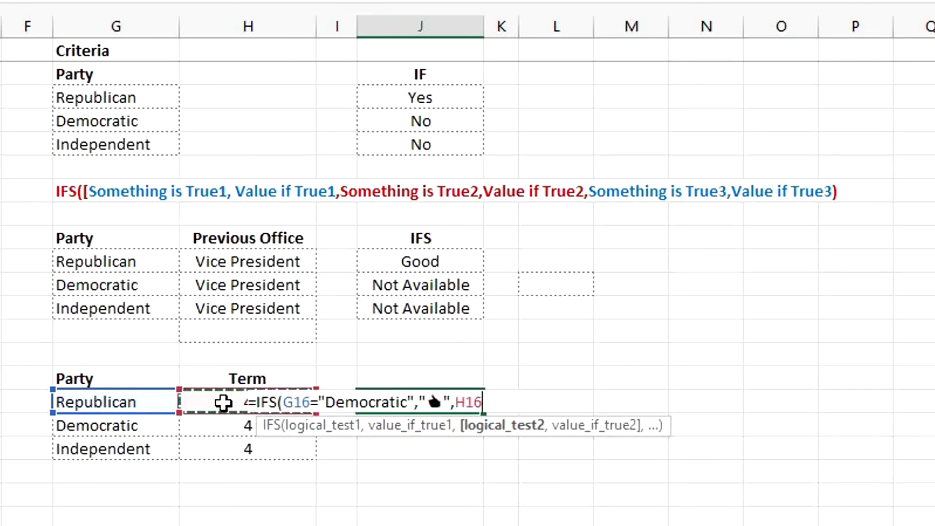
{"action": "type", "text": ">4,"}
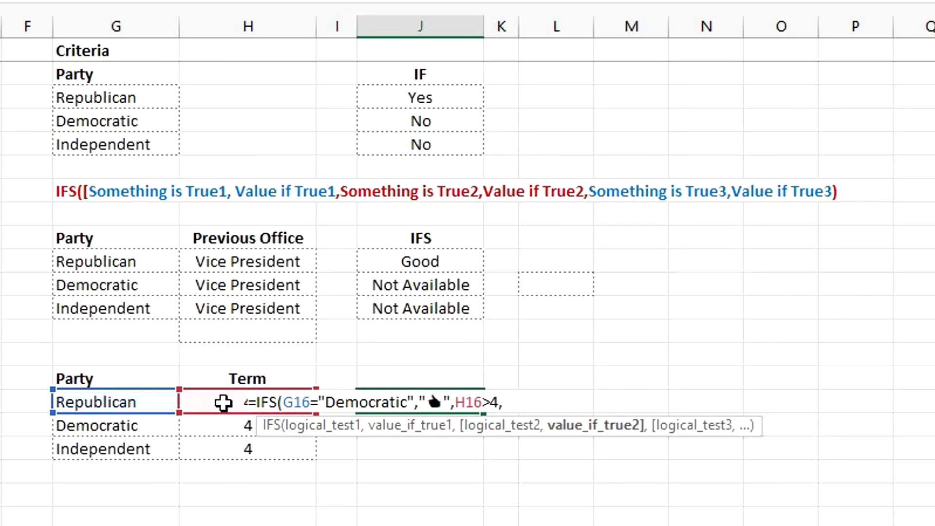
{"action": "key", "text": "super+period"}
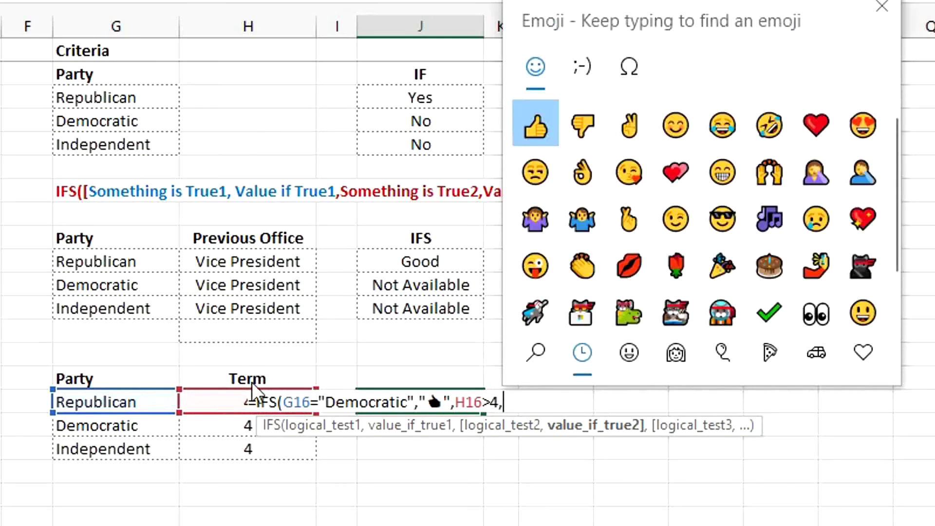
{"action": "left_click", "coordinate": [624, 119]}
{"action": "key", "text": "Escape"}
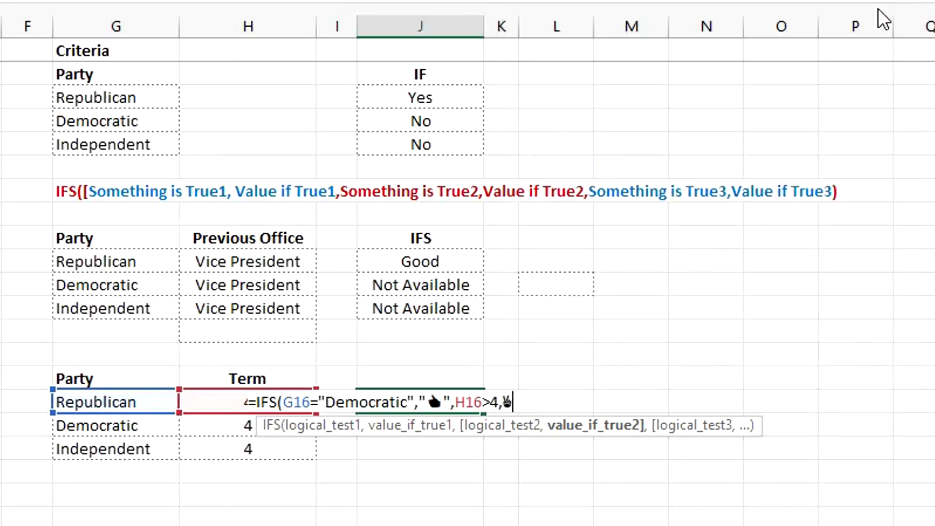
{"action": "key", "text": "Left"}
{"action": "type", "text": "\""}
{"action": "key", "text": "End"}
{"action": "type", "text": "\","}
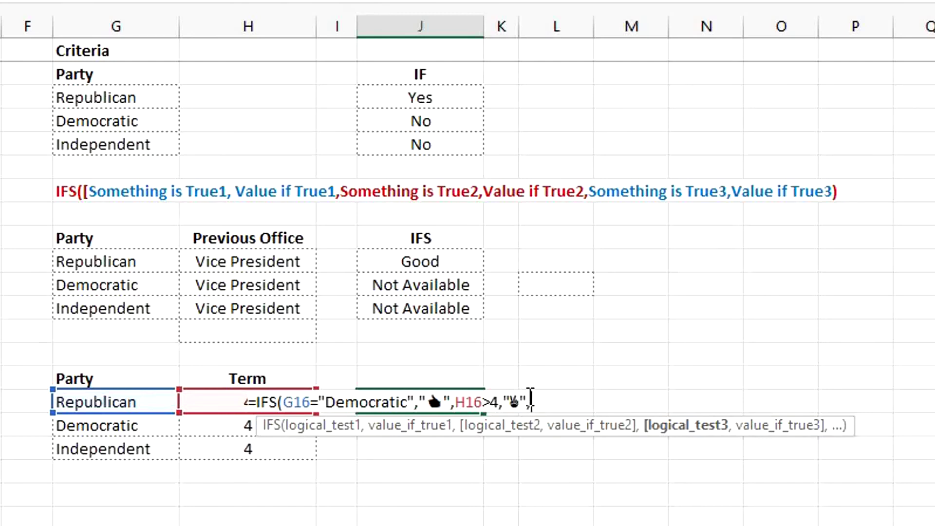
- Complete J16's IFS formula with a final TRUE condition that returns a thumbs-down emoji, and commit it
{"action": "type", "text": "\""}
{"action": "key", "text": "super+period"}
{"action": "type", "text": "RUE,"}
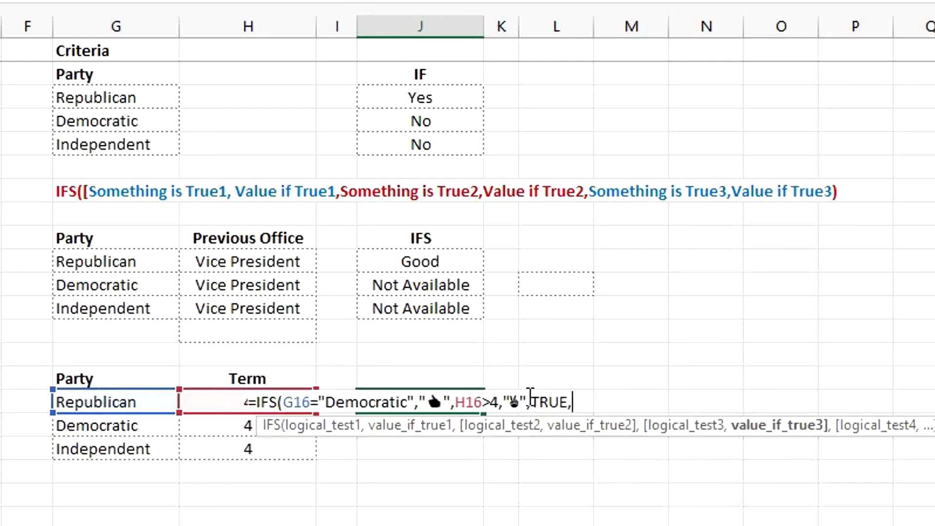
{"action": "key", "text": "super+period"}
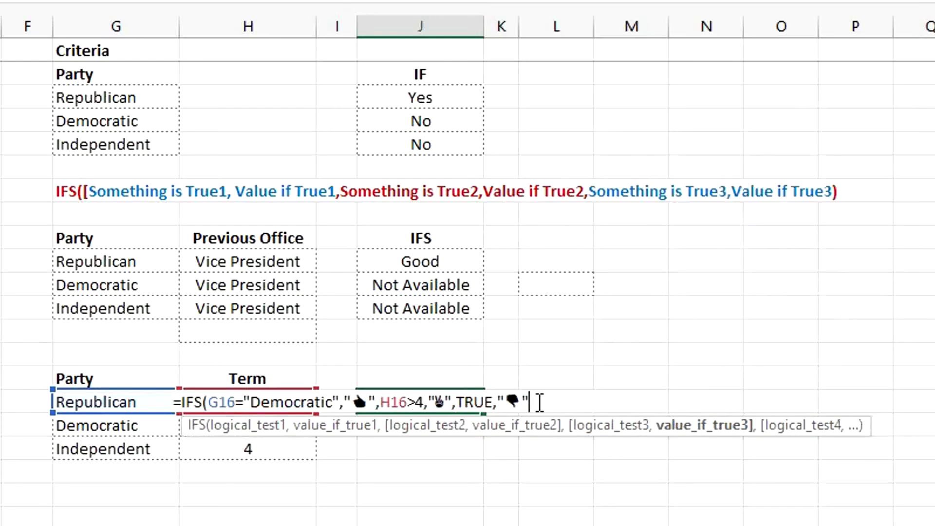
{"action": "type", "text": ")"}
{"action": "key", "text": "ctrl+Return"}
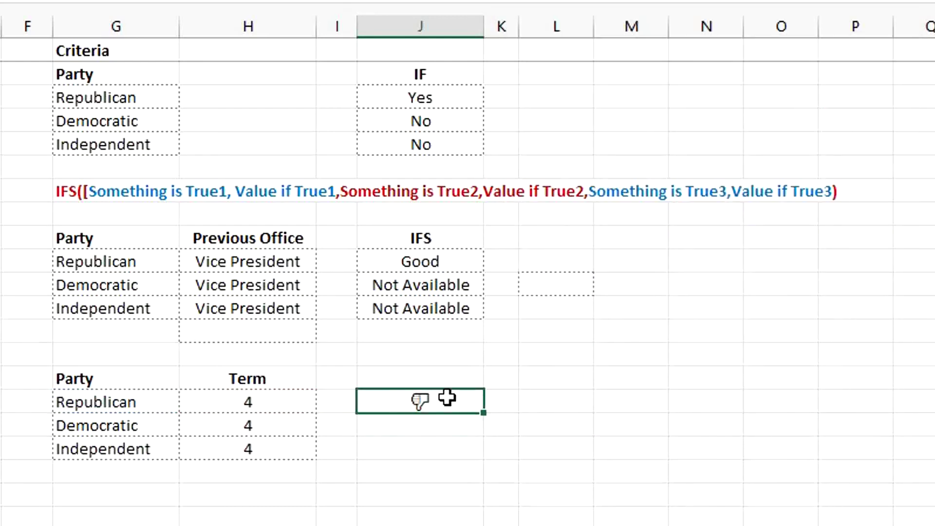
- Review the IFS formula in J16 without editing it, and copy it down through J18
{"action": "key", "text": "F2"}
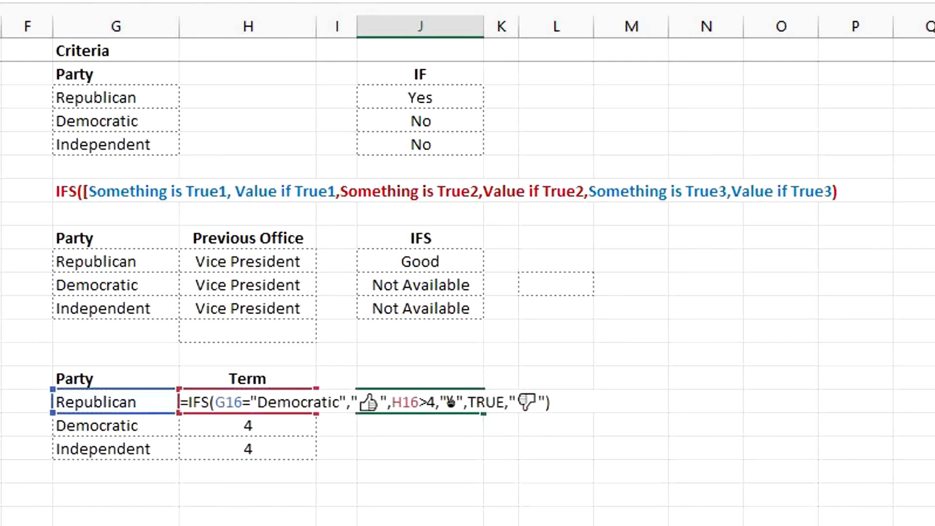
{"action": "key", "text": "Escape"}
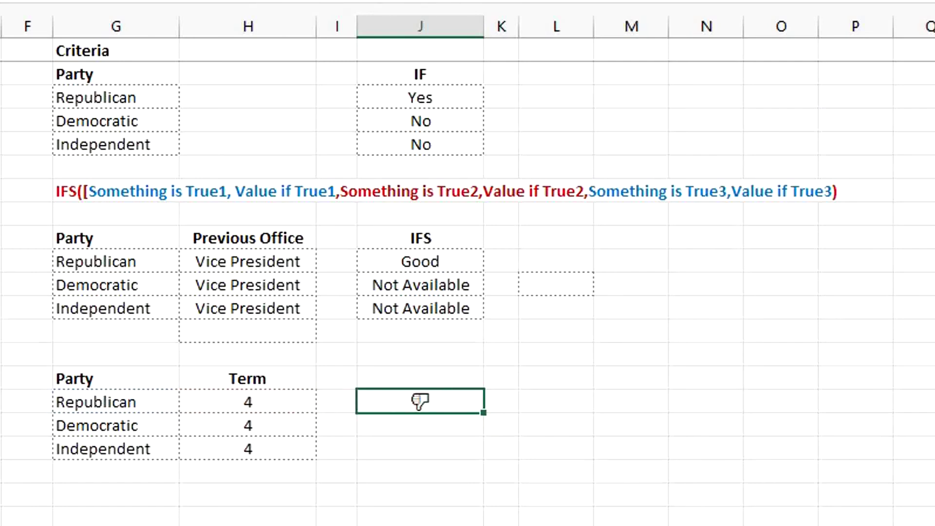
{"action": "key", "text": "F2"}
{"action": "key", "text": "Escape"}
{"action": "key", "text": "F2"}
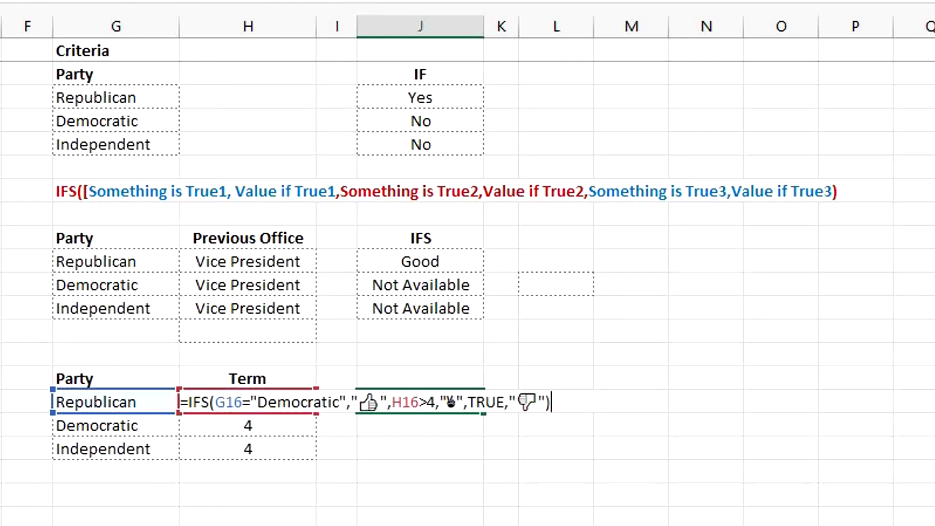
{"action": "key", "text": "Escape"}
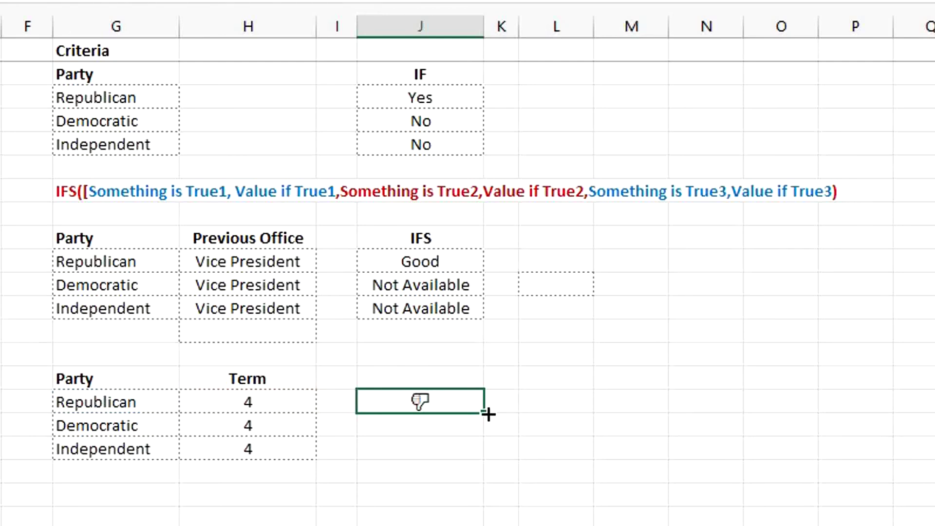
{"action": "left_click_drag", "start_coordinate": [484, 413], "coordinate": [490, 458]}
- Inspect the copied IFS formula in J17 for the Democratic row without editing it
{"action": "left_click", "coordinate": [466, 431]}
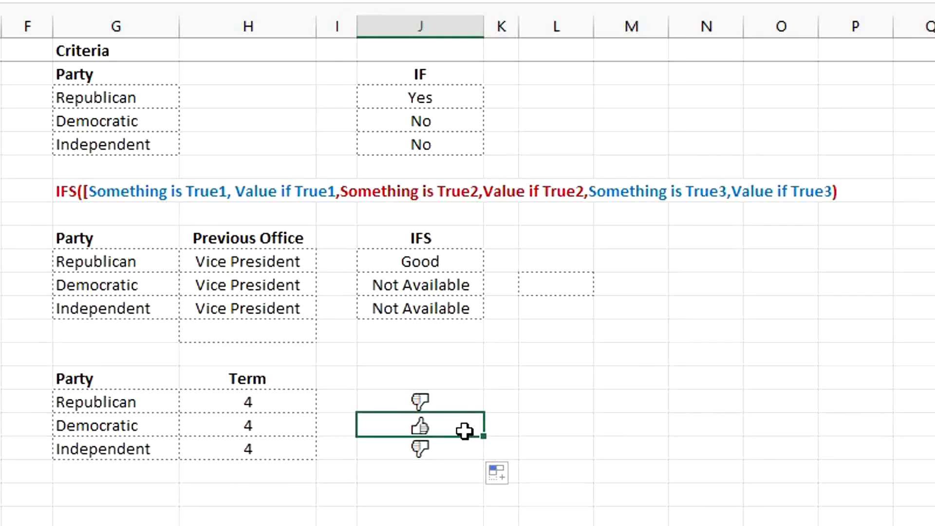
{"action": "double_click", "coordinate": [466, 431]}
{"action": "key", "text": "Escape"}
{"action": "key", "text": "F2"}
{"action": "key", "text": "Escape"}
- Set the Independent row's term in H18 to 5 and select its IFS result in J18
{"action": "left_click", "coordinate": [263, 443]}
{"action": "type", "text": "5"}
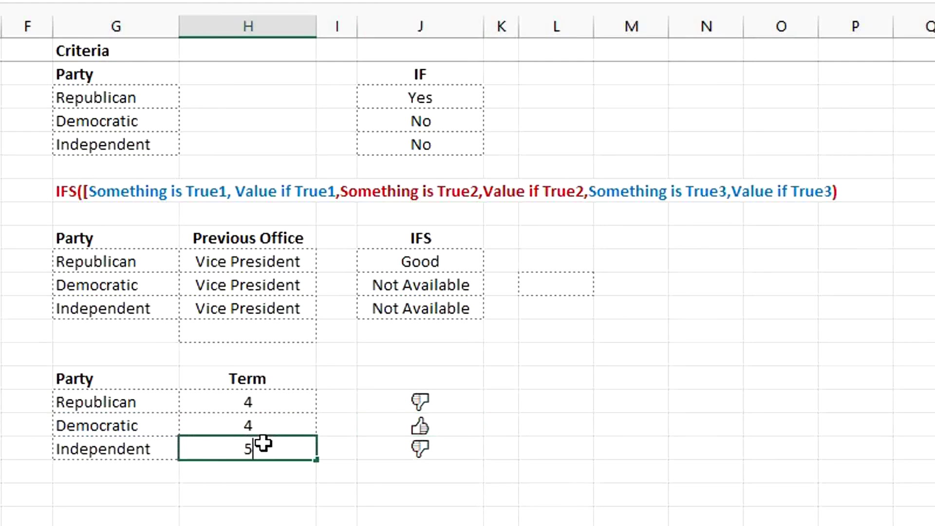
{"action": "key", "text": "Return"}
{"action": "left_click", "coordinate": [457, 453]}
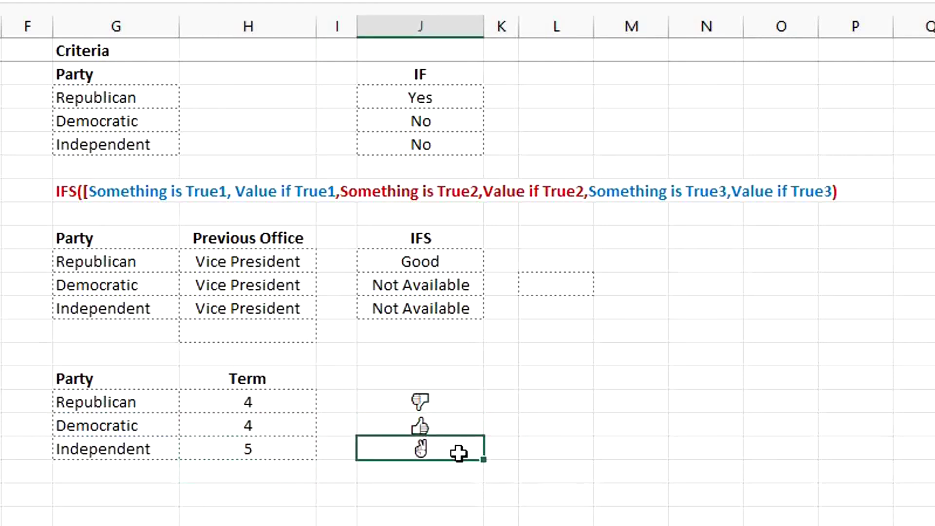